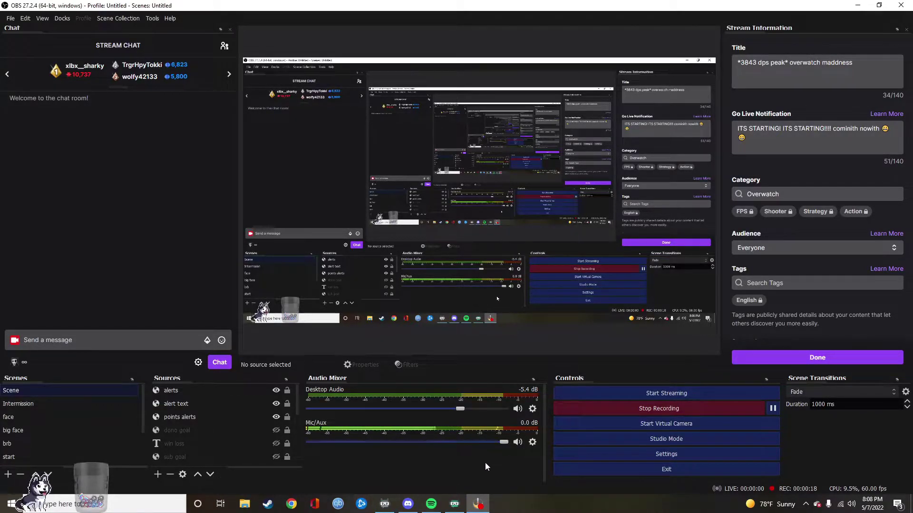
Step: Check the microphone's device properties, then open the Mic/Aux filters showing Gain at 9.00 dB
click(532, 443)
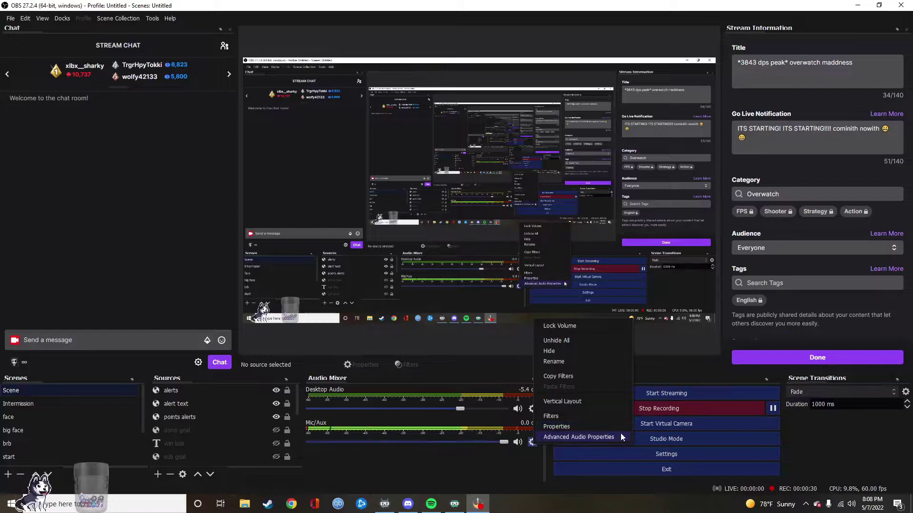
click(540, 426)
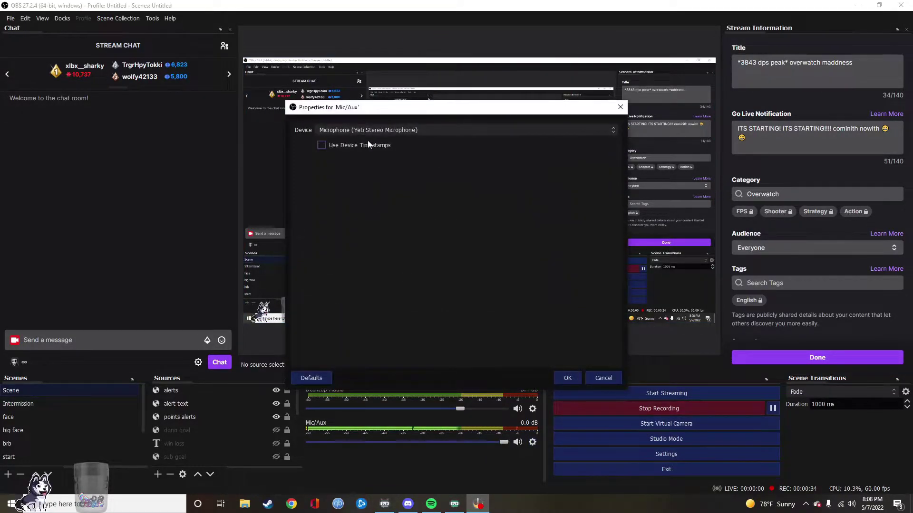
click(565, 379)
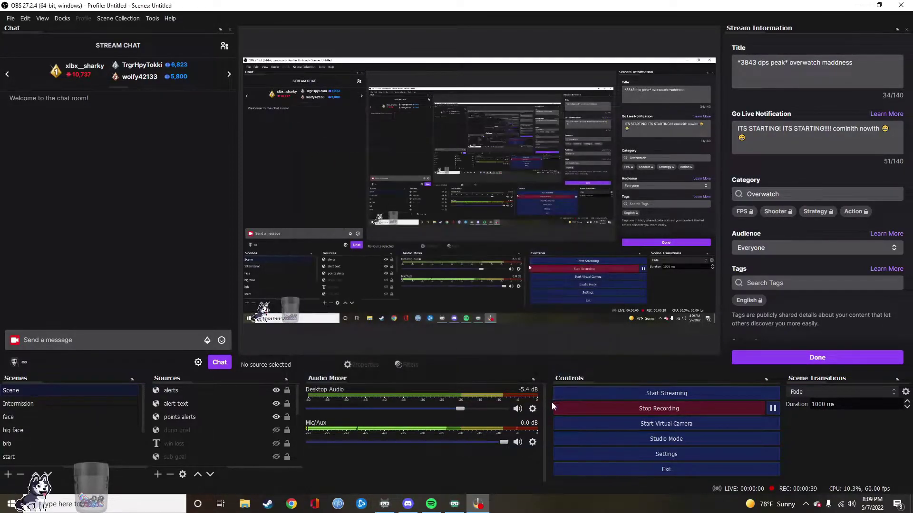
click(532, 442)
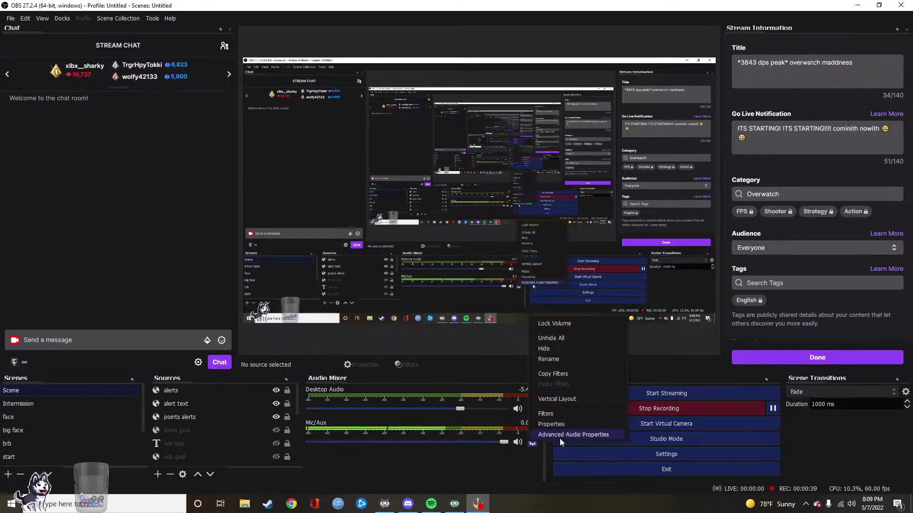
click(549, 414)
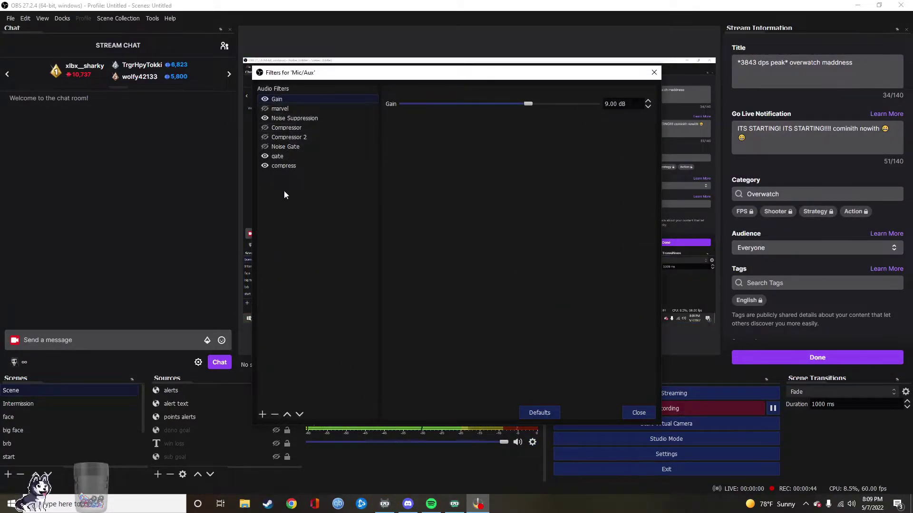
Step: Preview the list of filter types that can be added, then dismiss it without adding one
right_click(298, 194)
mouse_move(328, 202)
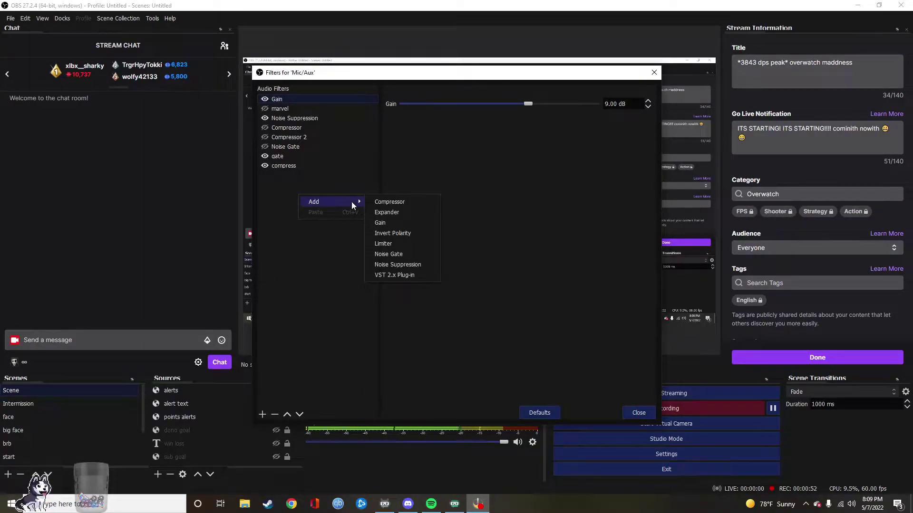
right_click(293, 316)
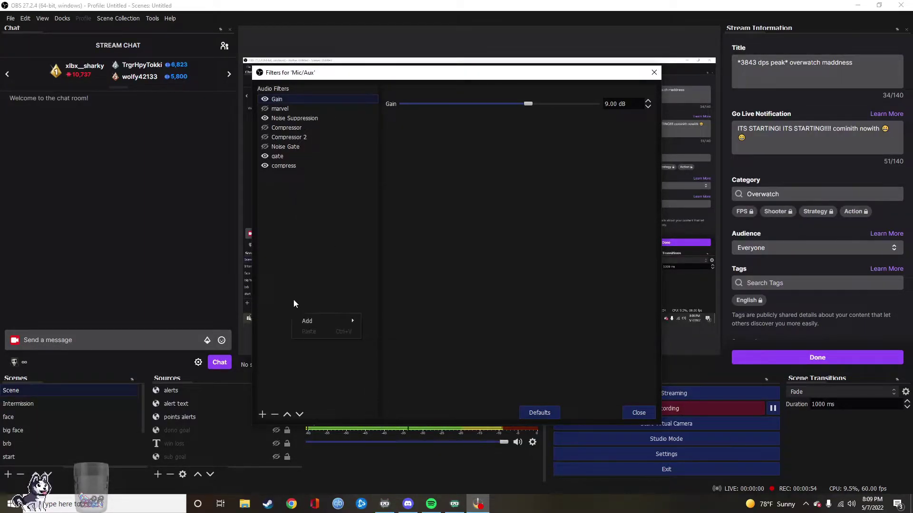
right_click(305, 214)
mouse_move(323, 220)
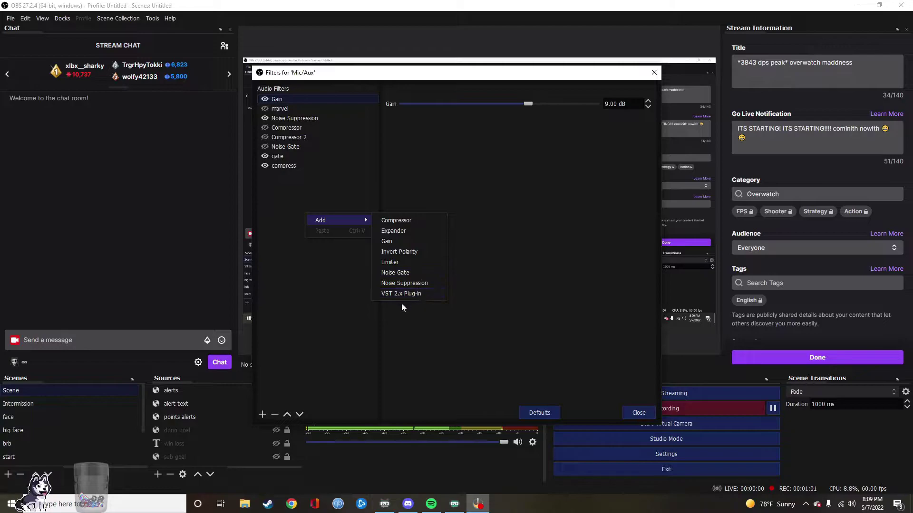
click(316, 321)
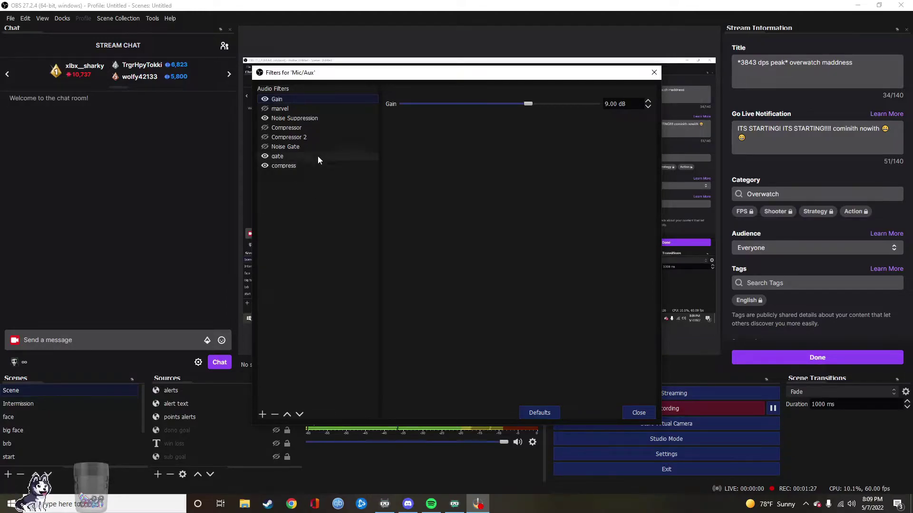
Step: Select Noise Suppression and confirm its method stays on RNNoise (good quality, more CPU usage)
click(304, 120)
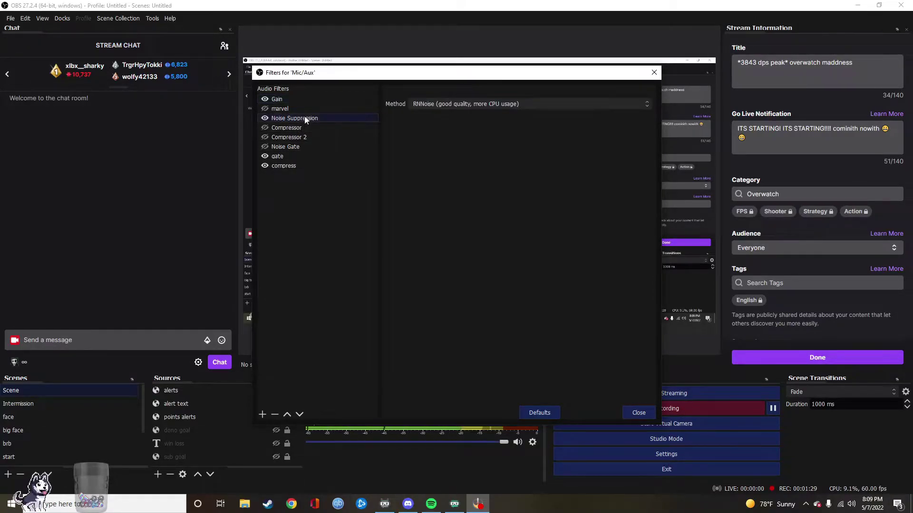
click(472, 103)
click(471, 103)
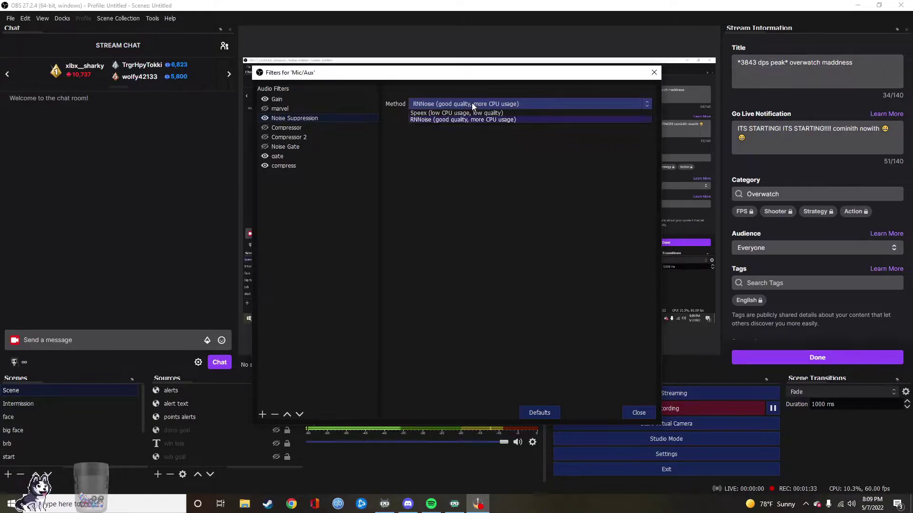
click(466, 119)
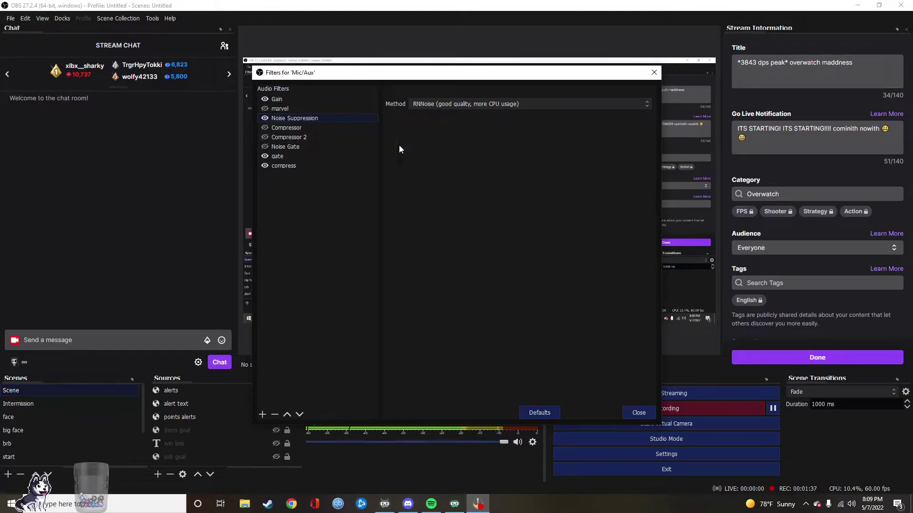
click(457, 104)
click(483, 105)
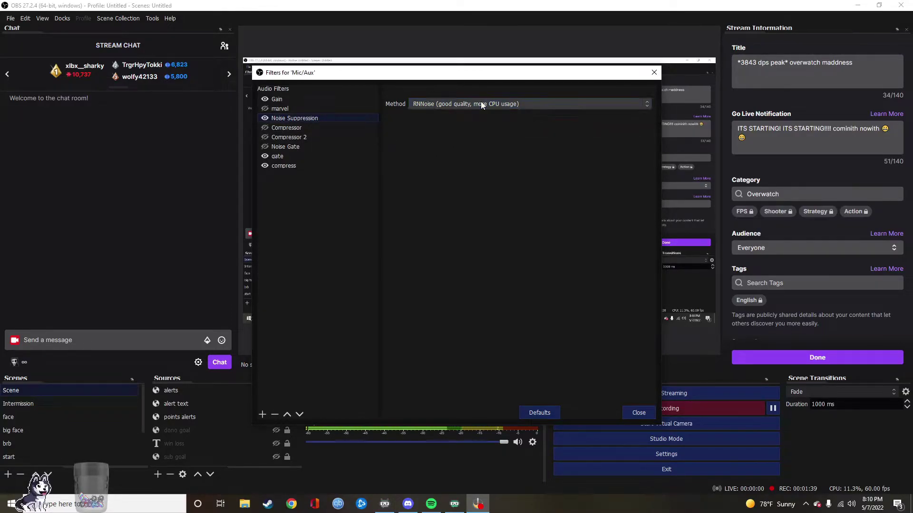
click(465, 105)
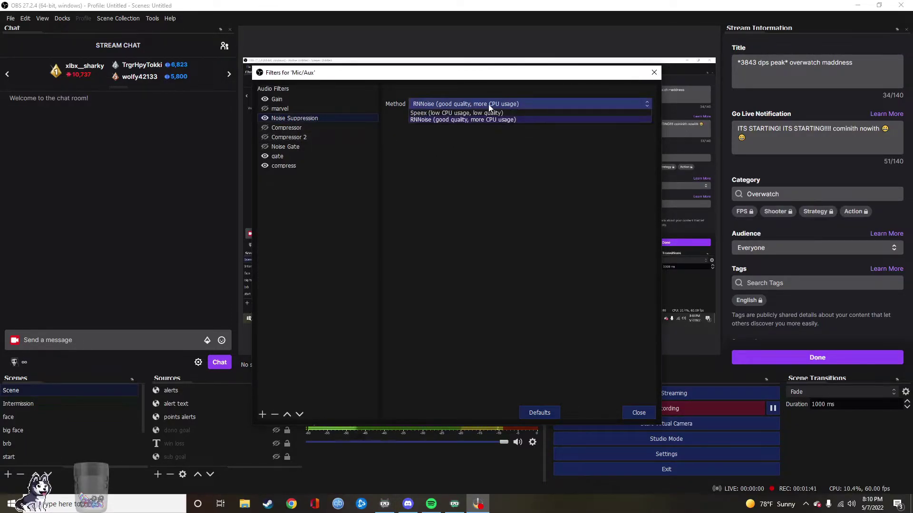
click(547, 120)
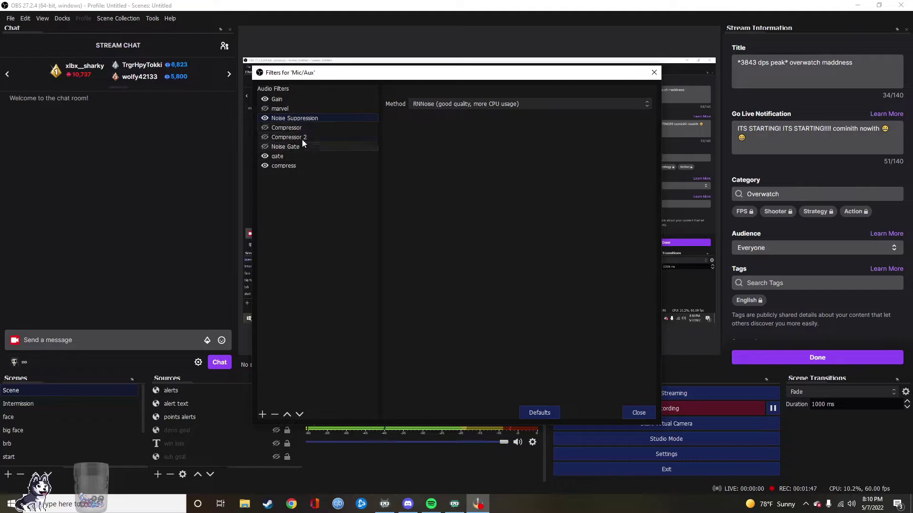
Step: Select the gate filter and confirm reagate-standalone as its VST 2.x plug-in
click(304, 158)
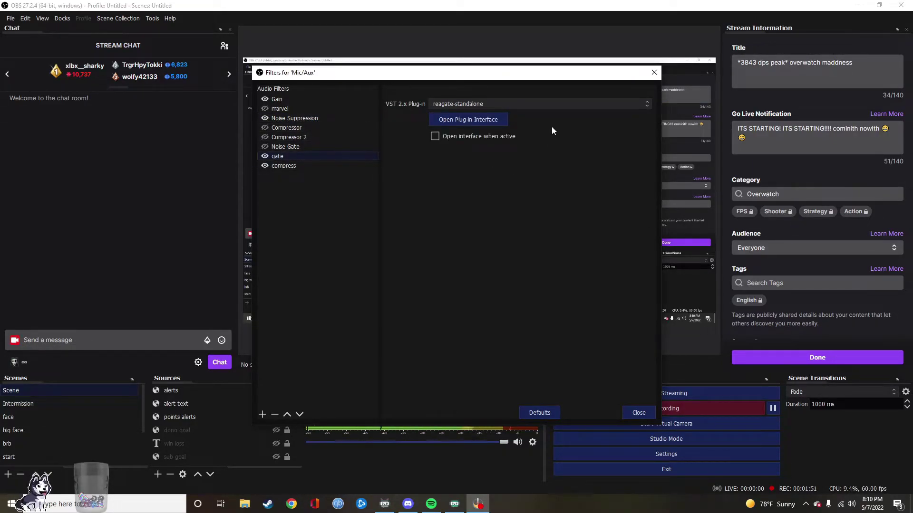
click(552, 105)
click(553, 104)
Step: Open and close the ReaGate plug-in interface, leaving reagate-standalone selected
click(449, 122)
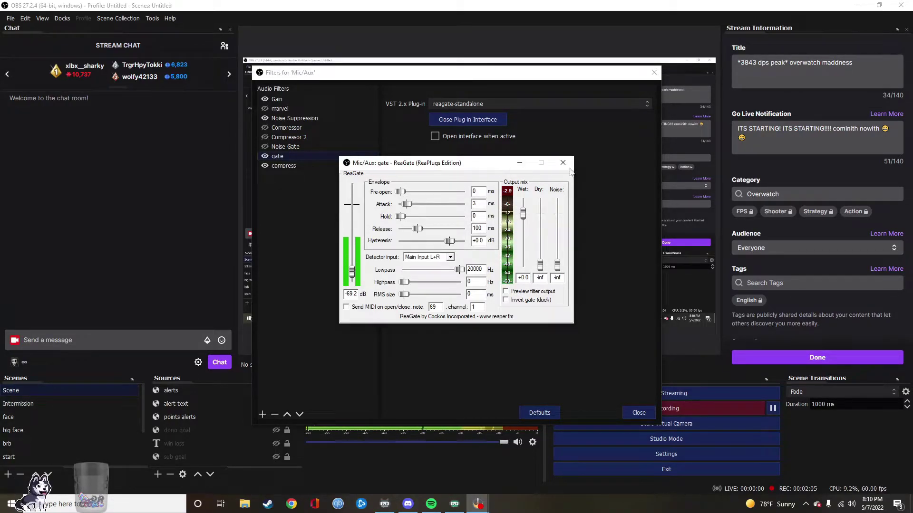
click(563, 163)
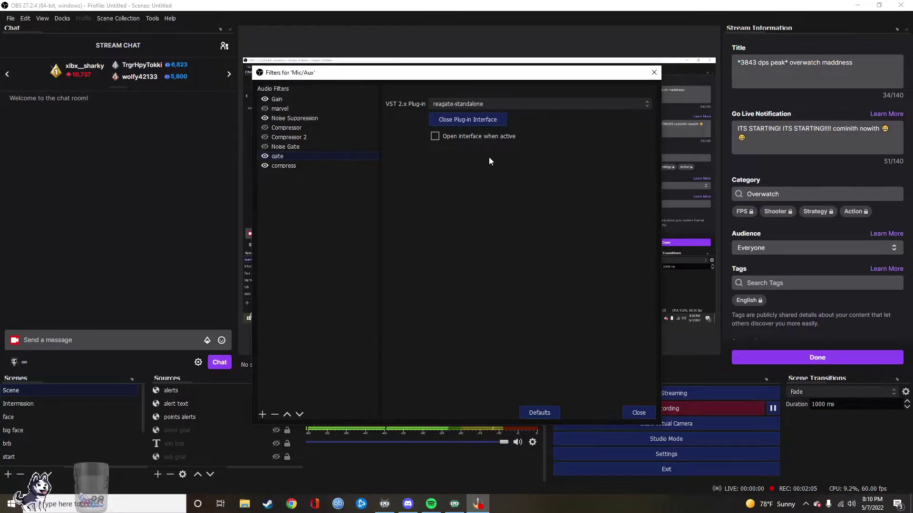
click(481, 121)
click(492, 105)
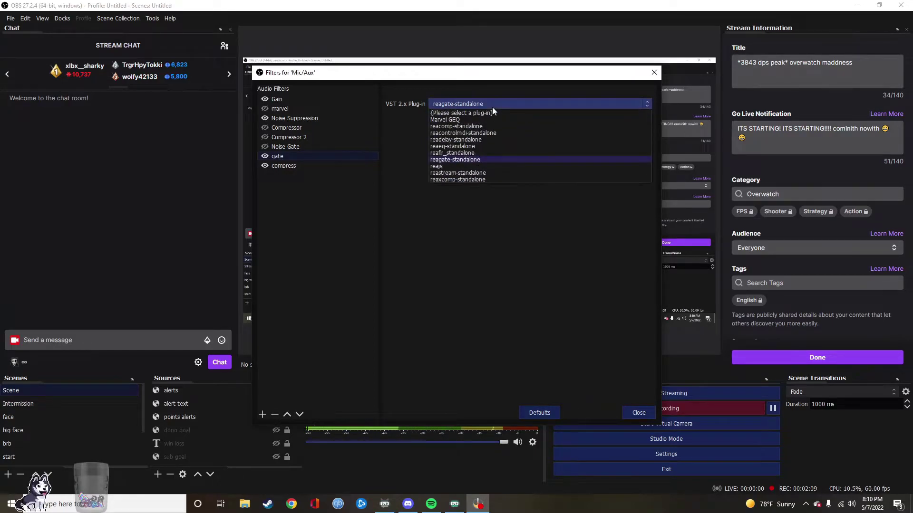
click(492, 108)
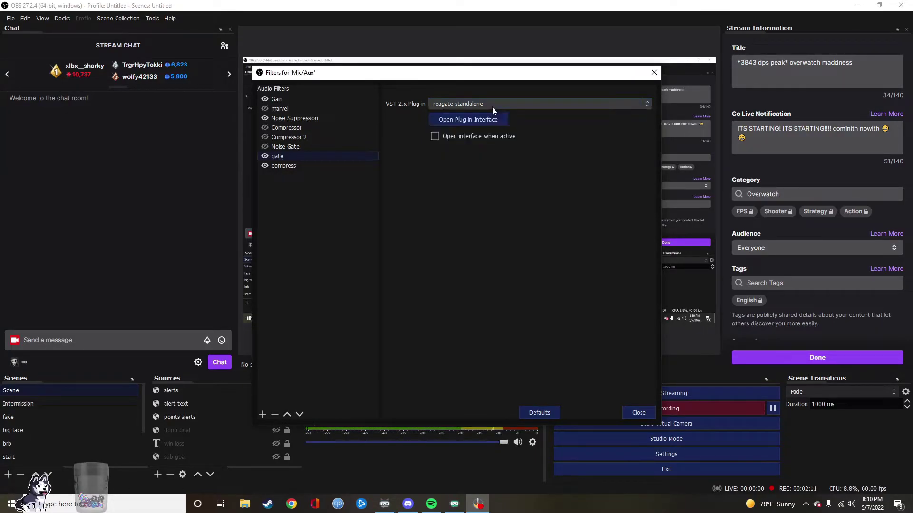
Step: Open the compress filter's ReaComp interface, then bring up the add-filter menu in the filter list
click(329, 164)
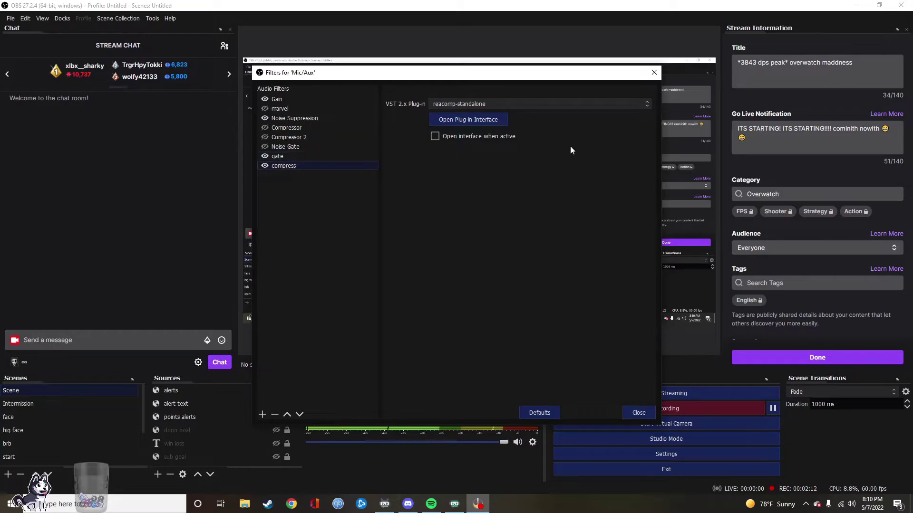
click(563, 105)
click(563, 103)
click(493, 119)
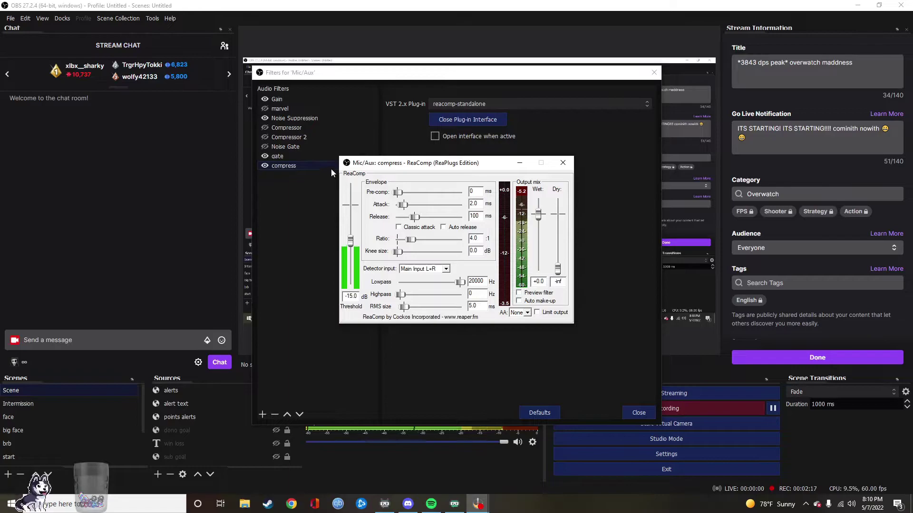
right_click(277, 196)
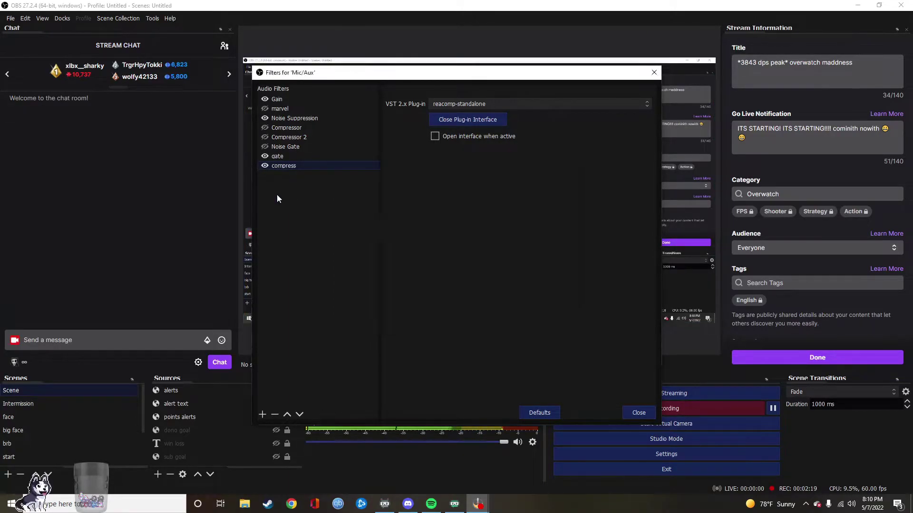
mouse_move(307, 203)
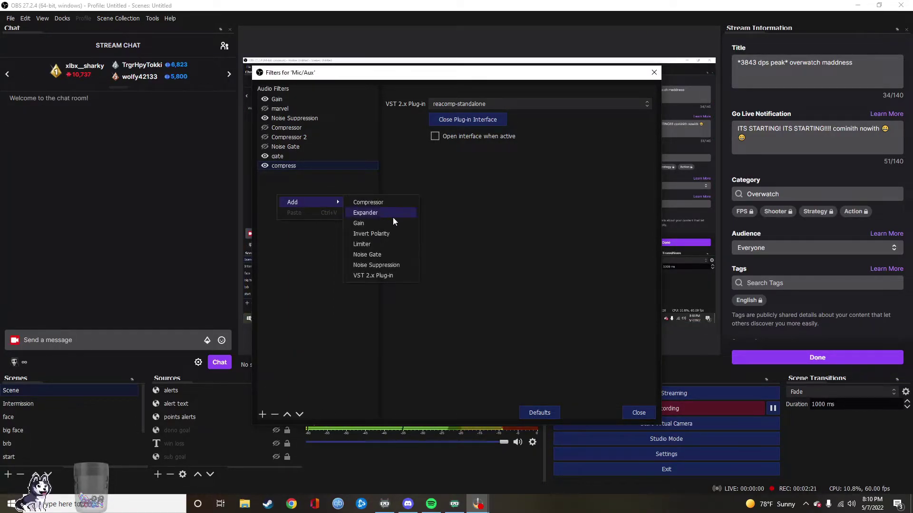
Step: Add a Compressor filter named 'Compressor 3' and compare it with the gate and compress filters
click(389, 203)
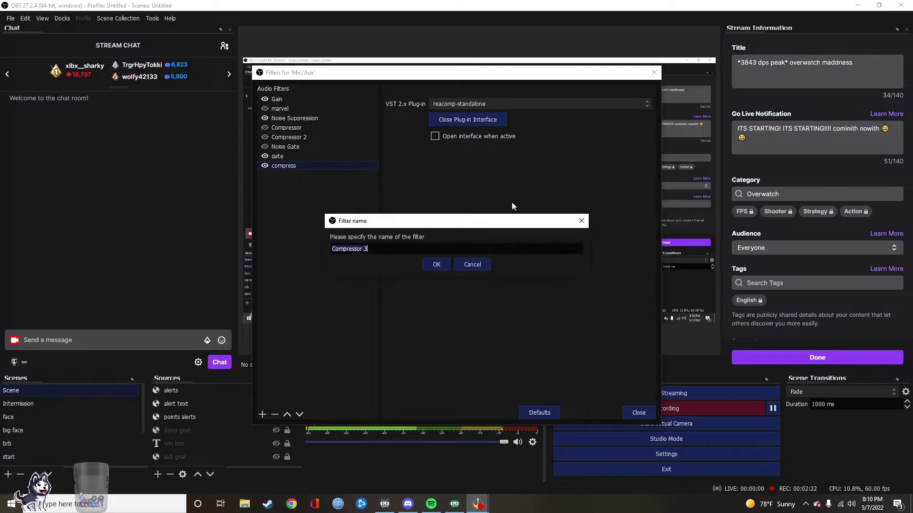
click(431, 264)
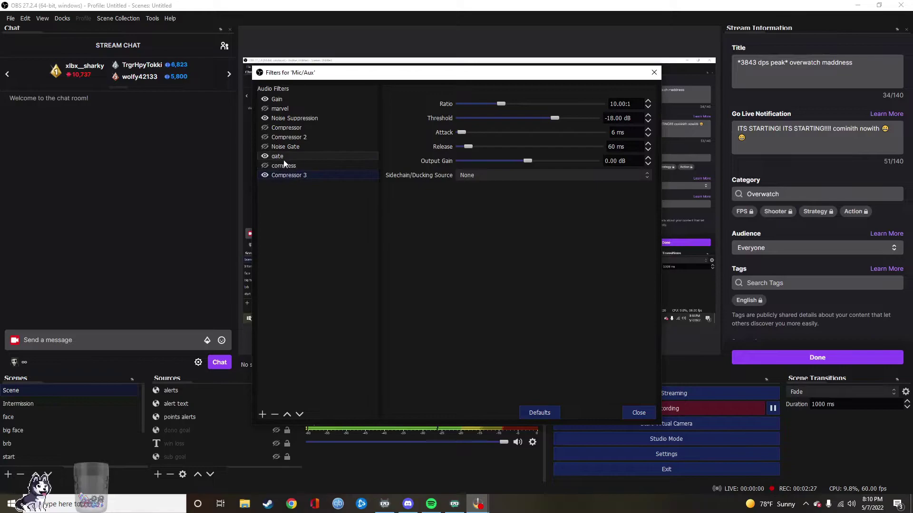
click(296, 161)
click(309, 176)
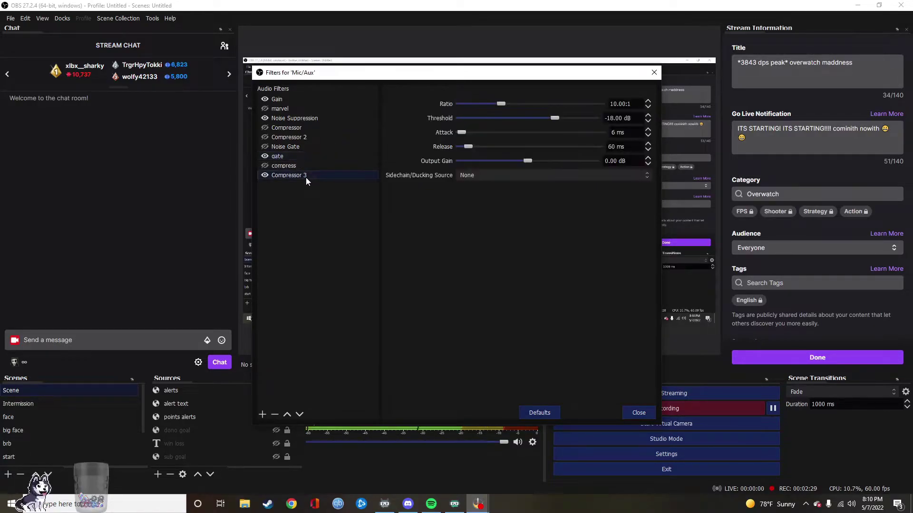
click(298, 167)
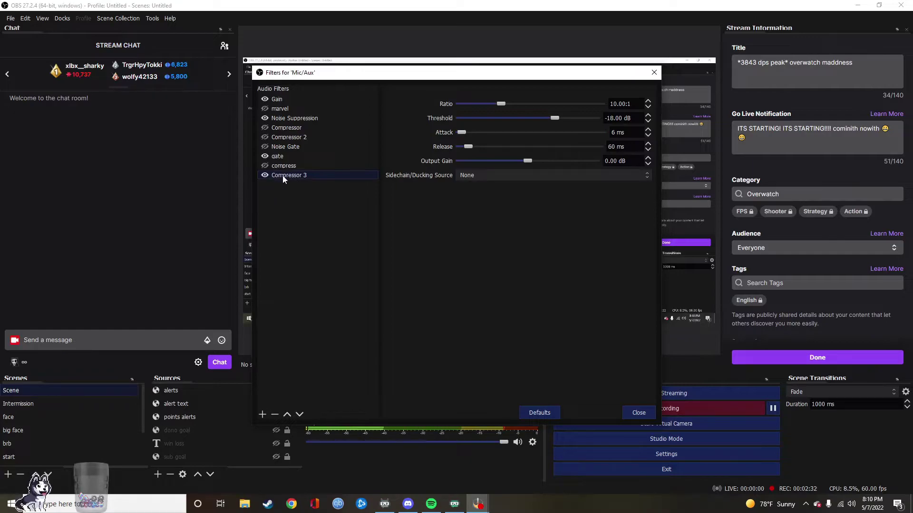
Step: Leave 'Compressor 3' unrenamed, then remove it and confirm the deletion
right_click(285, 177)
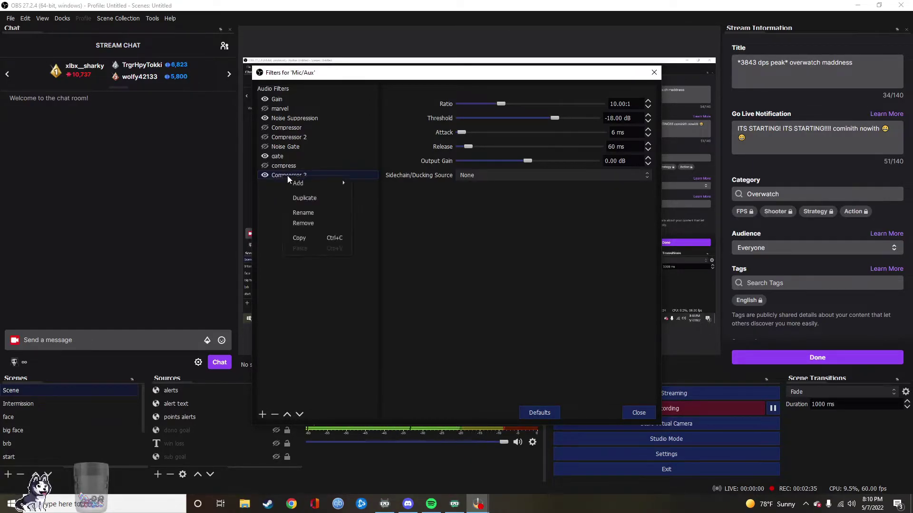
click(321, 214)
key(Return)
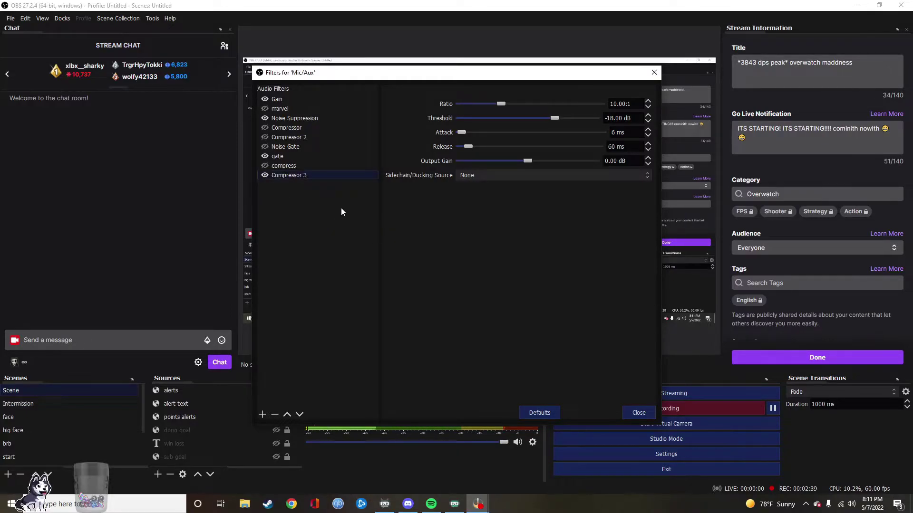
right_click(321, 177)
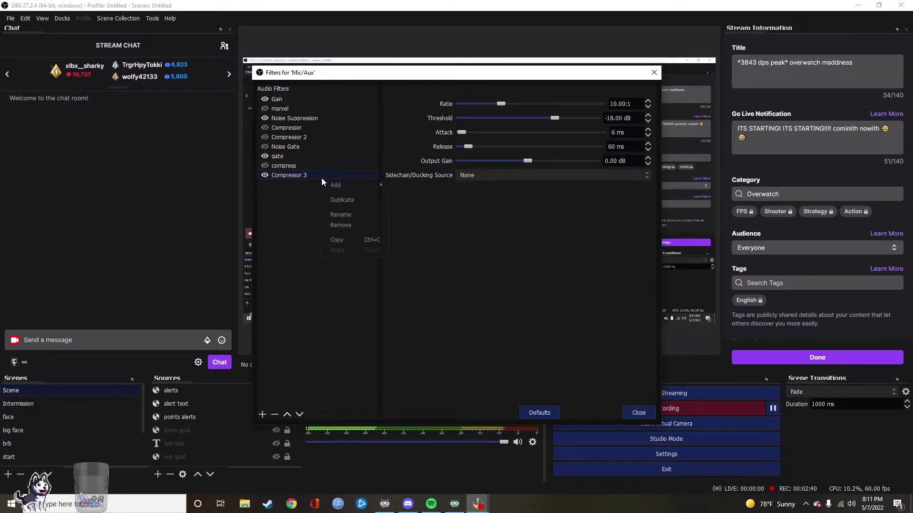
click(350, 227)
click(497, 264)
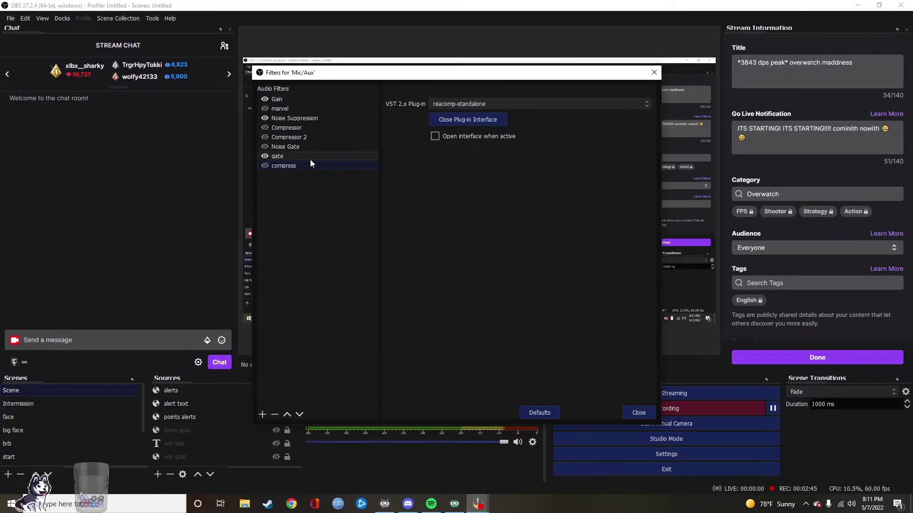
Step: Enable the compress filter and keep reacomp-standalone as its VST plug-in
click(264, 166)
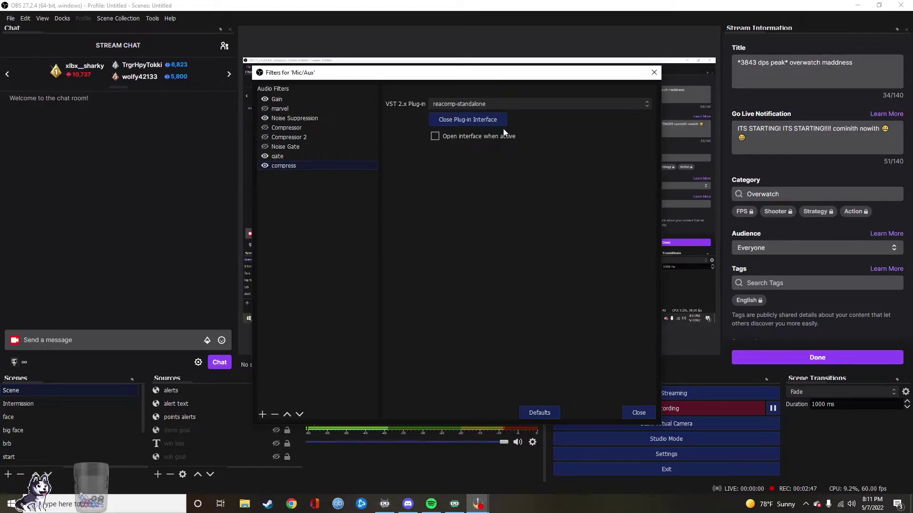
click(516, 102)
click(478, 127)
click(283, 155)
click(293, 167)
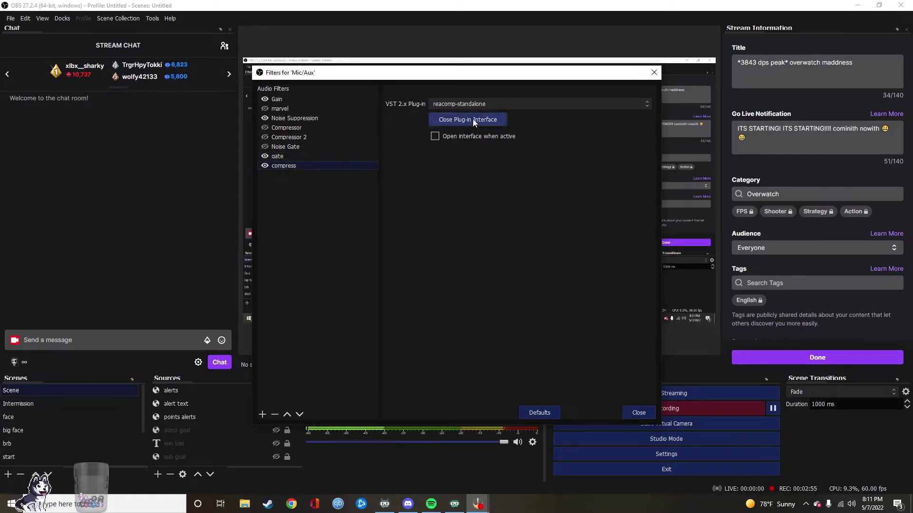
Step: Review the ReaComp plug-in interface, then close its window
click(541, 102)
click(464, 121)
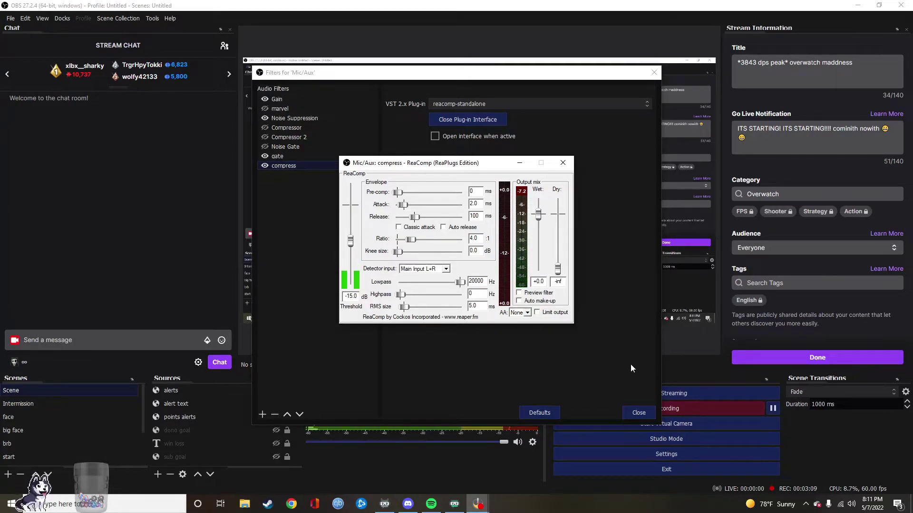
click(628, 417)
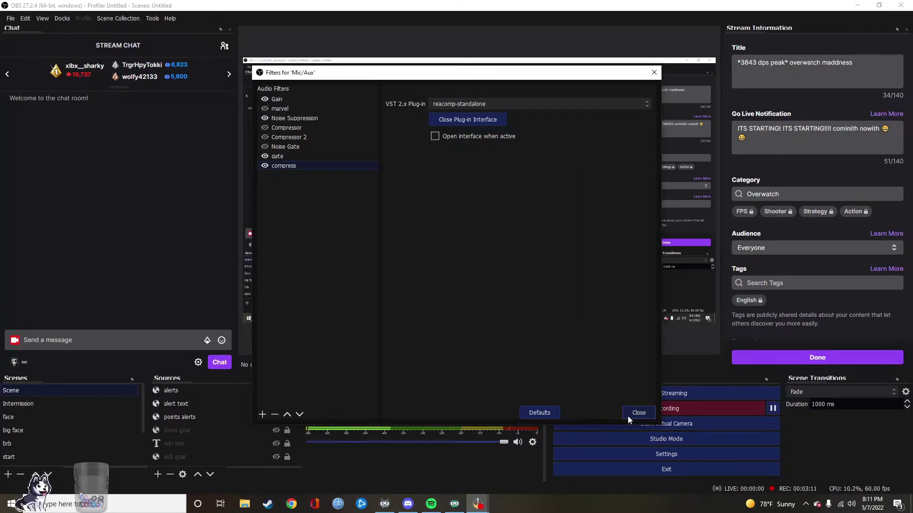
click(478, 504)
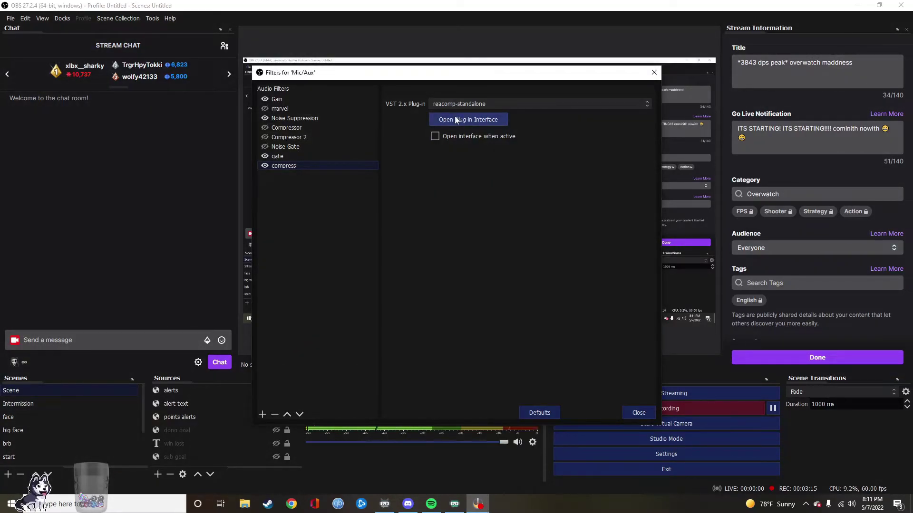
Step: Open and close the gate filter's ReaGate interface, then check RNNoise suppression and 9.00 dB Gain
click(296, 154)
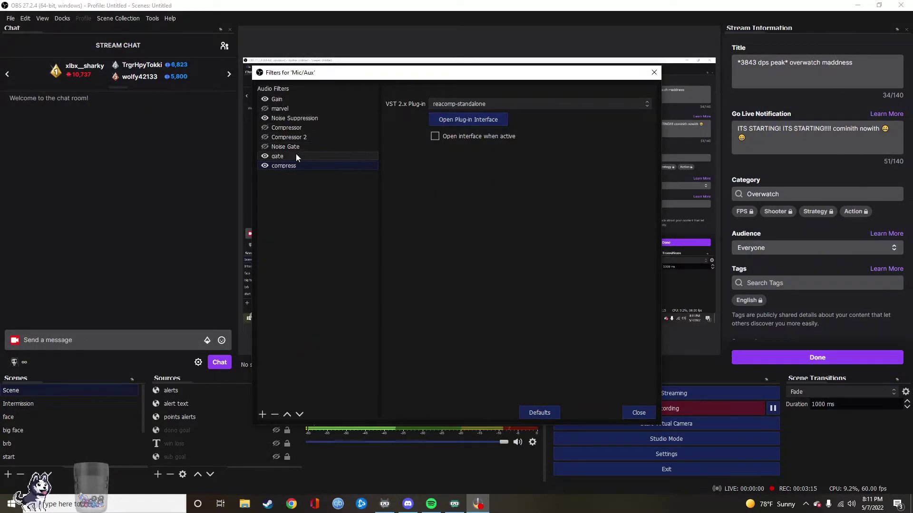
click(487, 121)
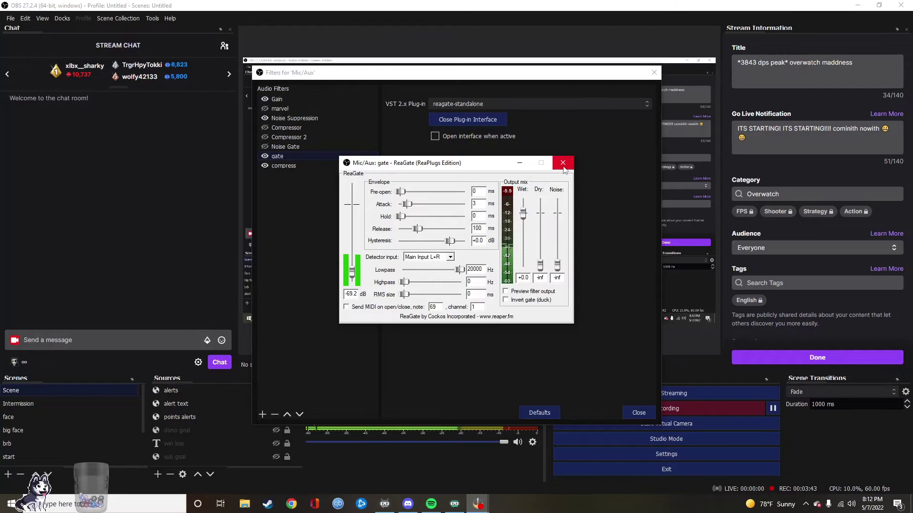
click(432, 121)
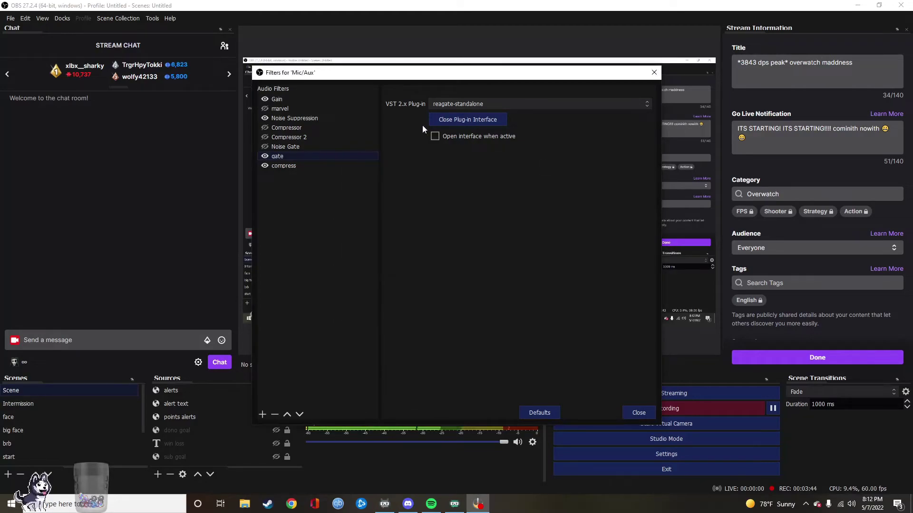
click(454, 118)
click(308, 118)
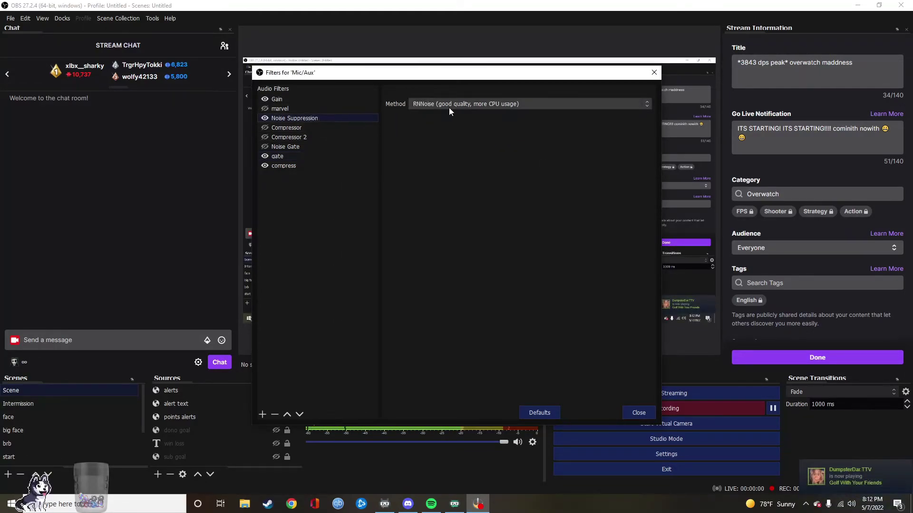
click(294, 109)
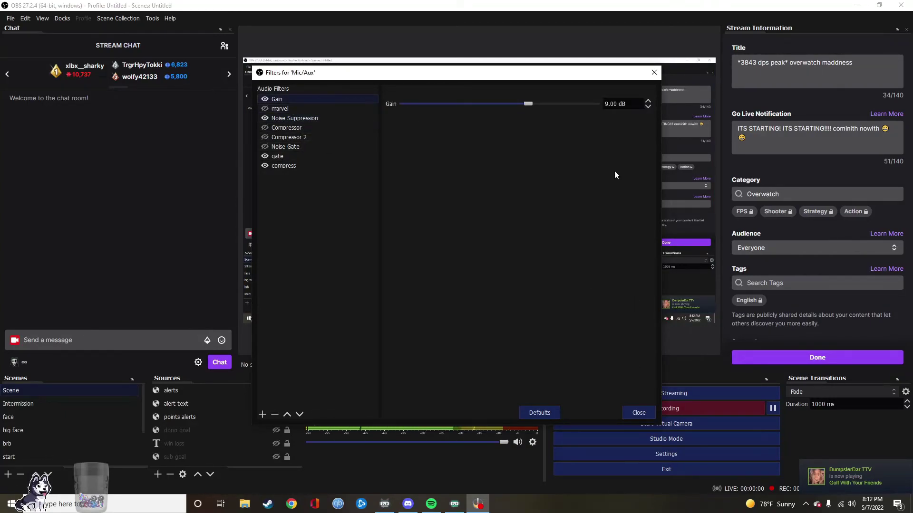
click(636, 414)
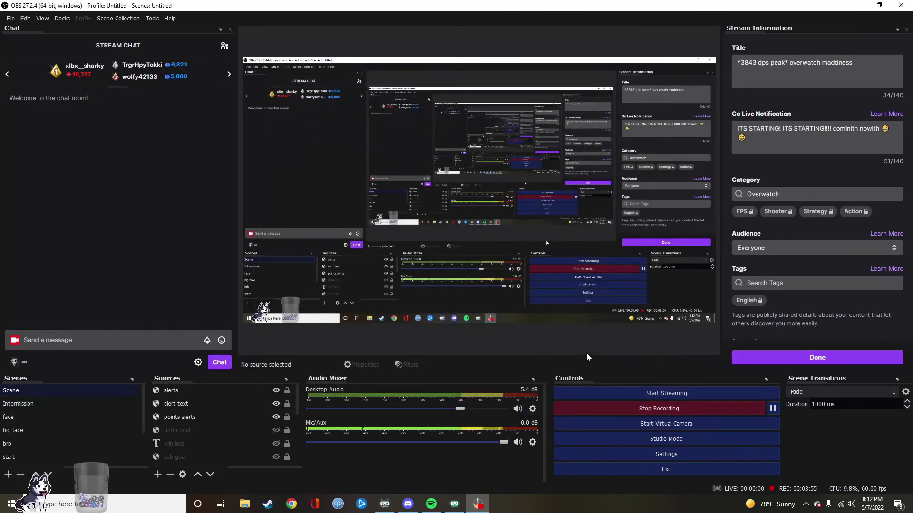